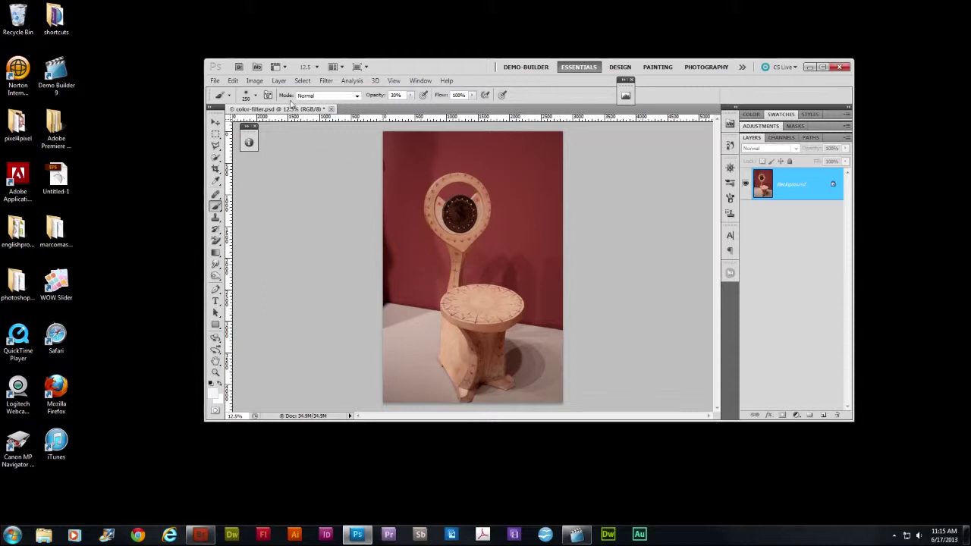
- Confirm the chair photo is in RGB Color mode, then open Image > Adjustments > Variations
click(254, 82)
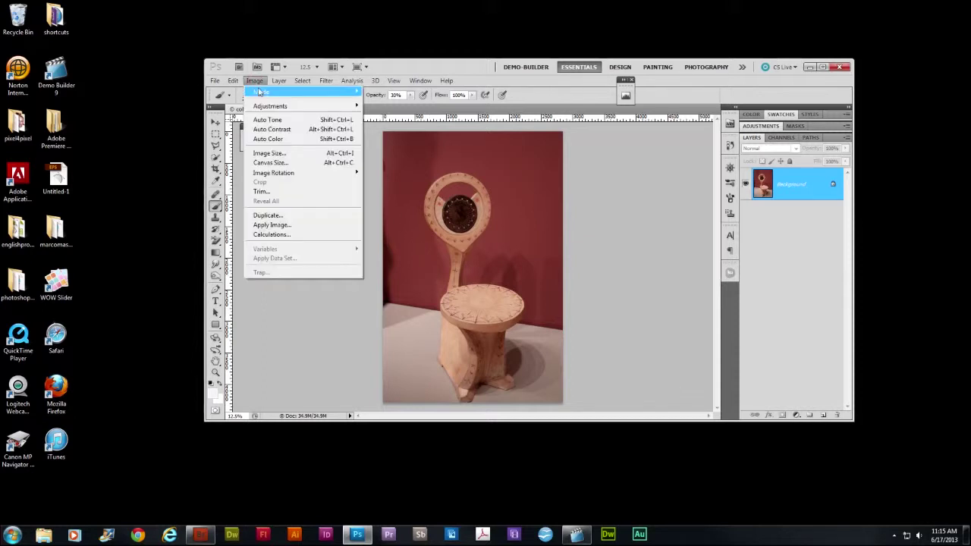
mouse_move(266, 106)
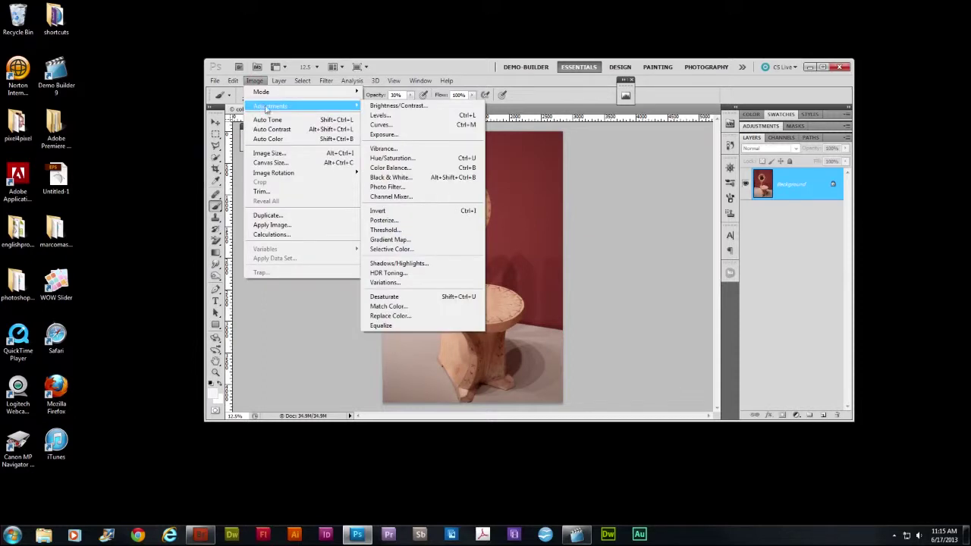
click(400, 289)
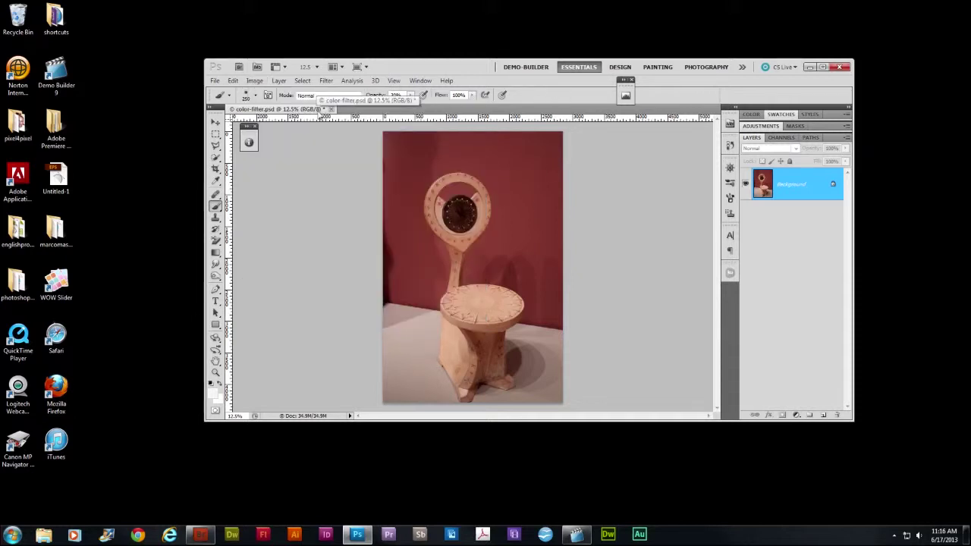
click(255, 81)
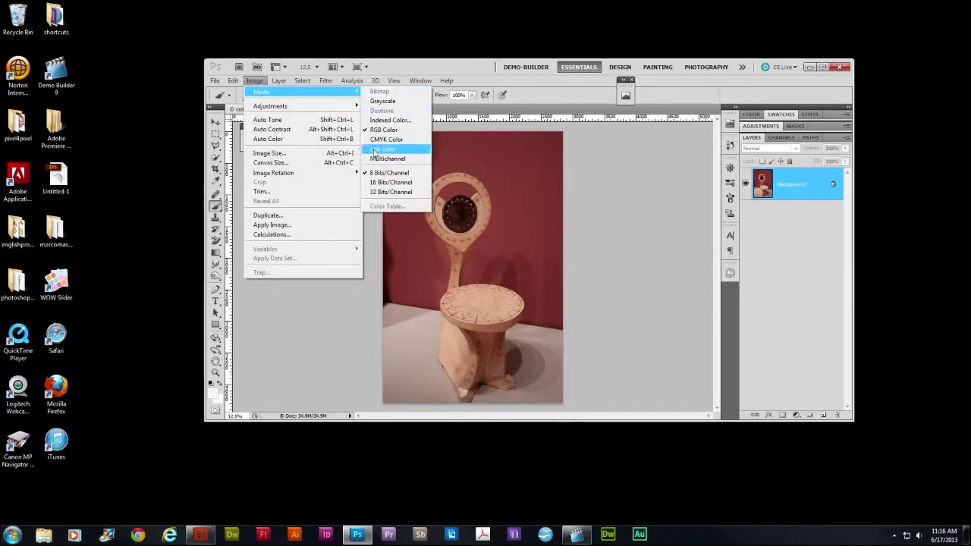
click(535, 94)
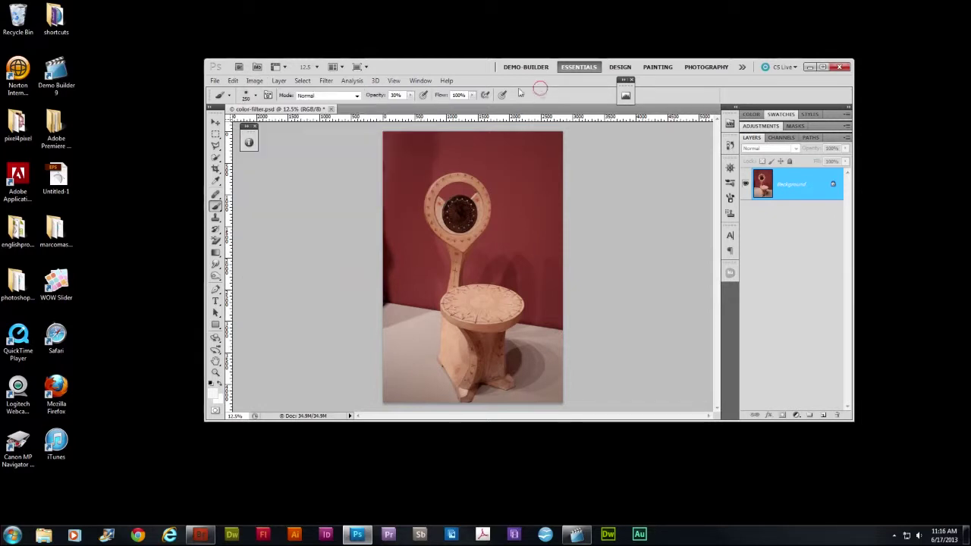
click(255, 80)
mouse_move(361, 108)
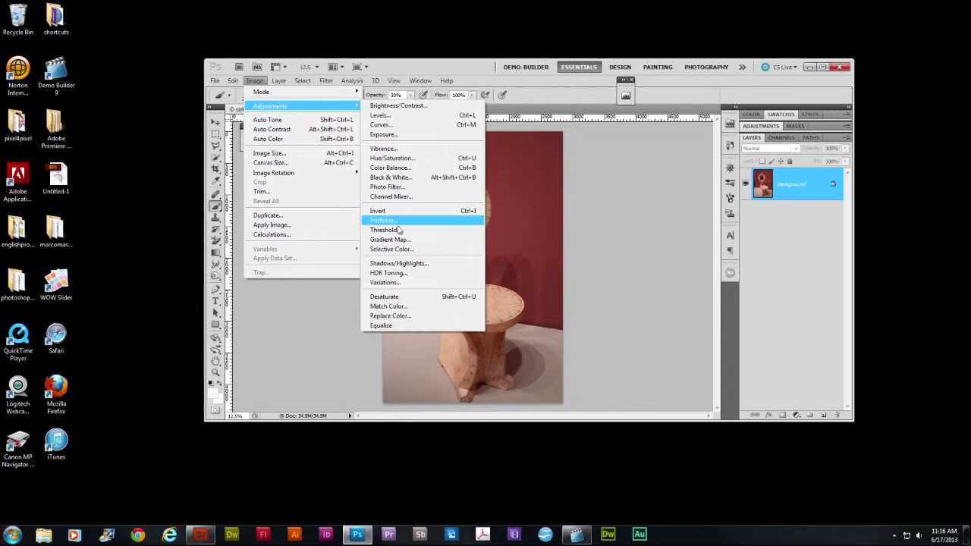
click(413, 285)
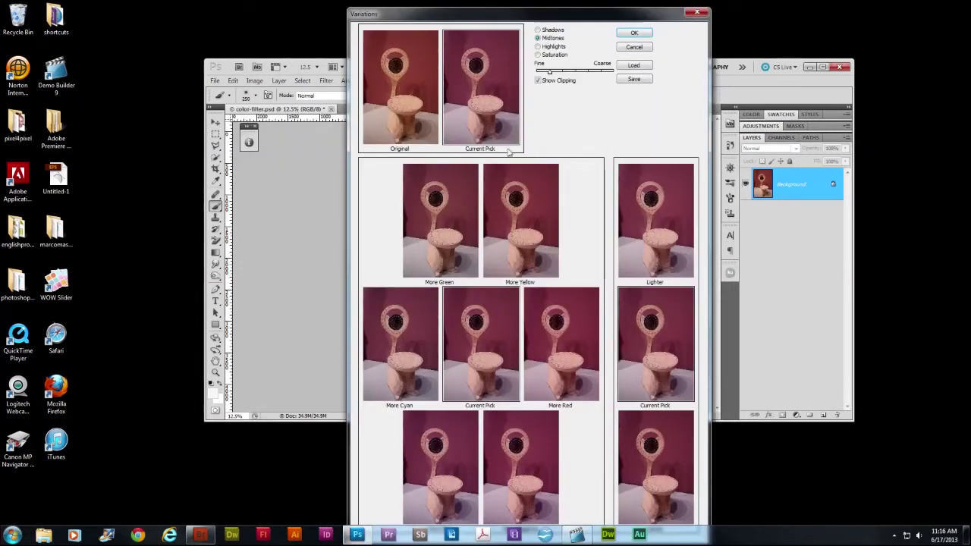
- Move the Fine/Coarse slider toward Coarse and apply More Red, More Cyan, More Yellow, More Blue, then Darker
drag(452, 15, 443, 9)
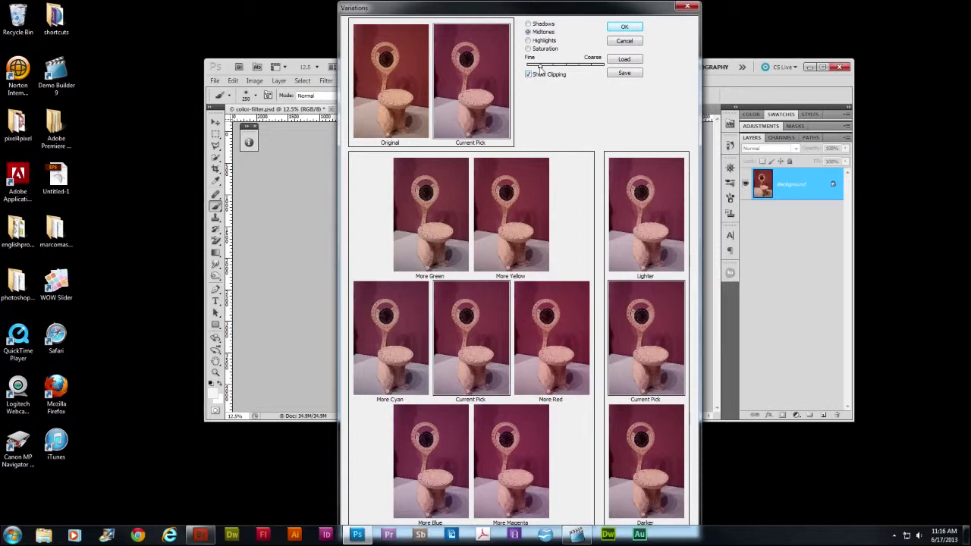
drag(539, 66, 566, 67)
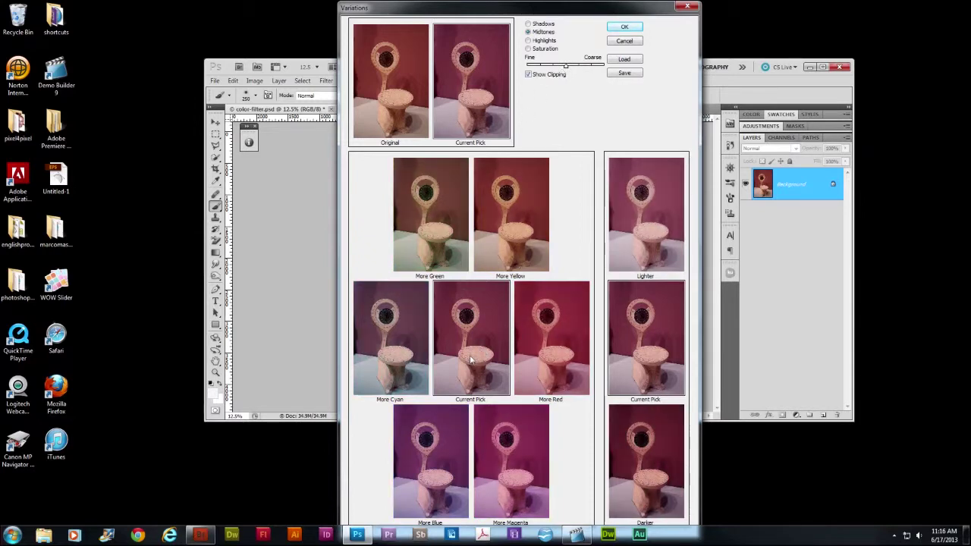
click(554, 358)
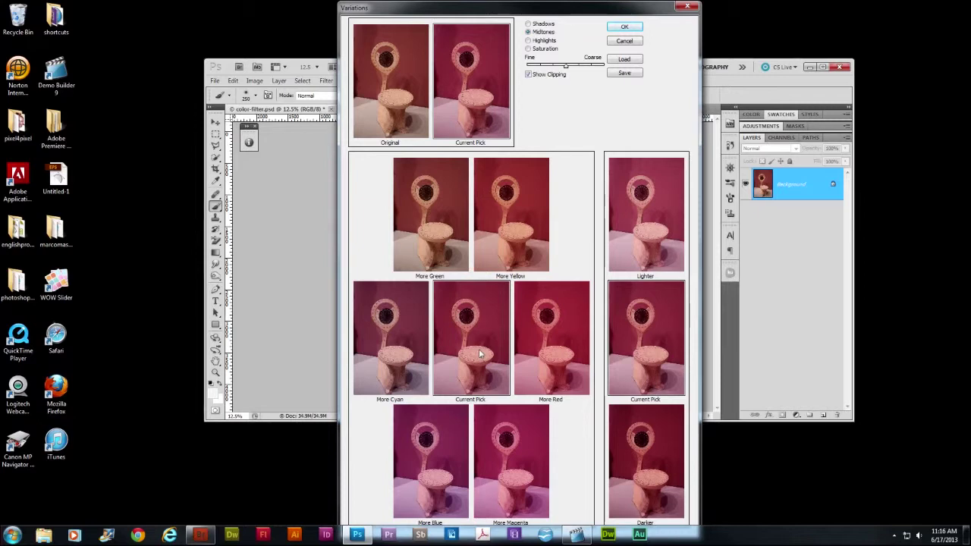
click(389, 354)
click(522, 241)
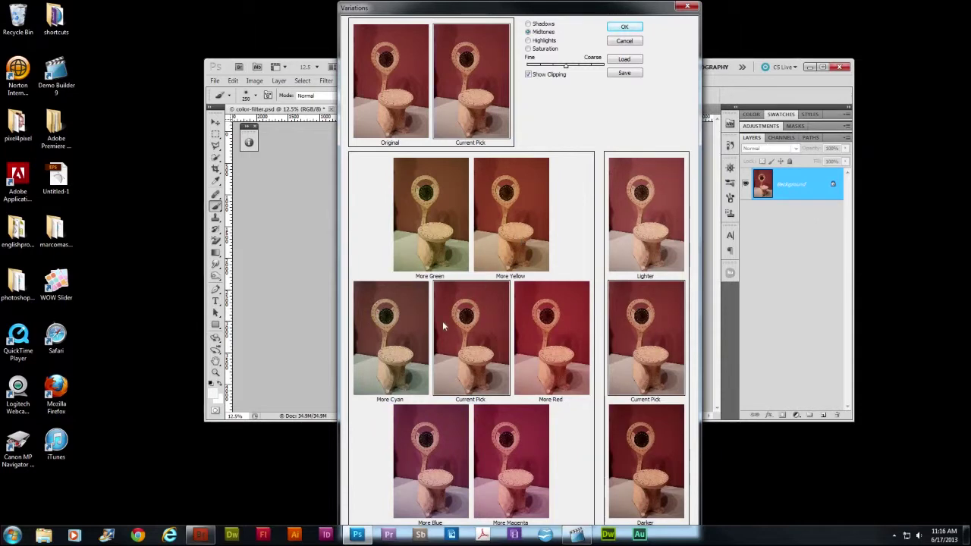
click(434, 477)
click(641, 476)
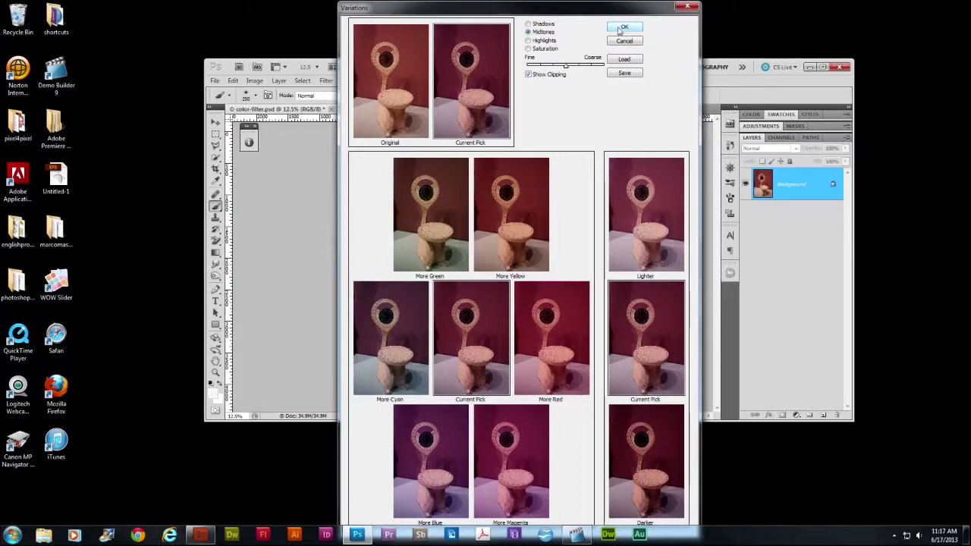
- Preview Shadows and Highlights, return to Midtones, hold Alt to reveal Reset, and apply with OK
click(528, 24)
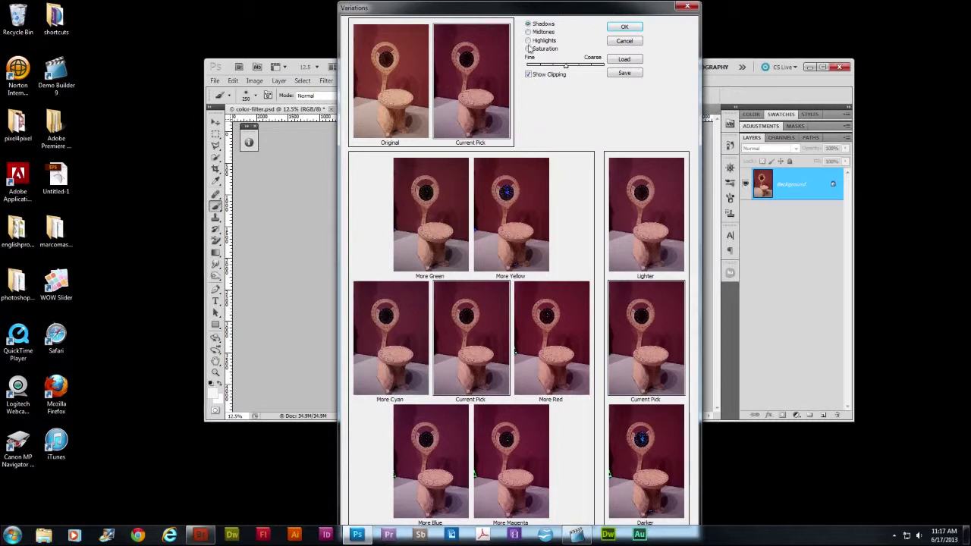
click(528, 40)
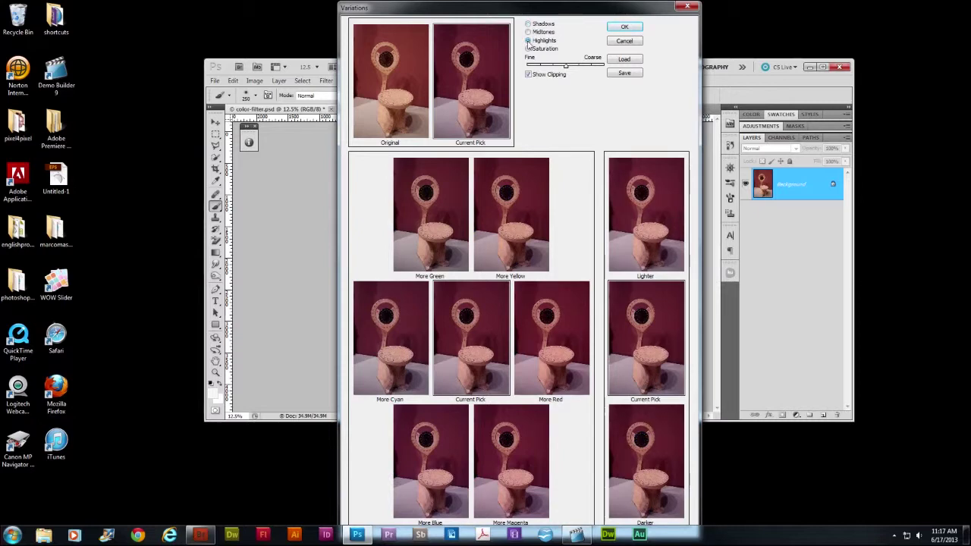
click(528, 32)
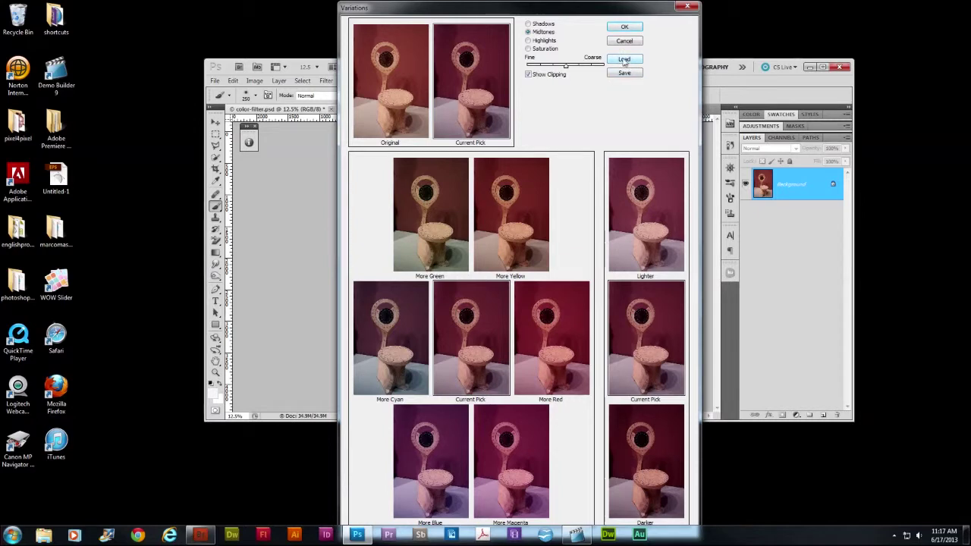
key(alt)
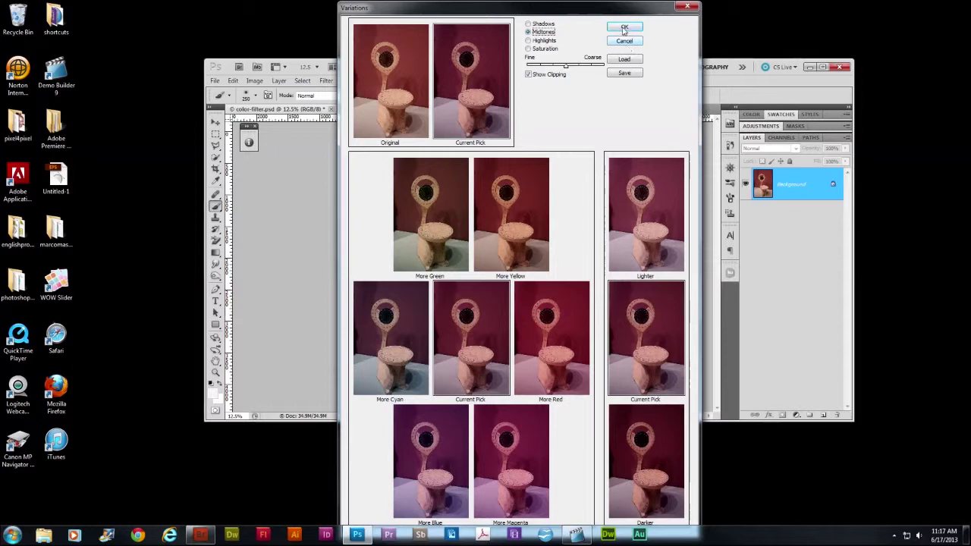
click(624, 27)
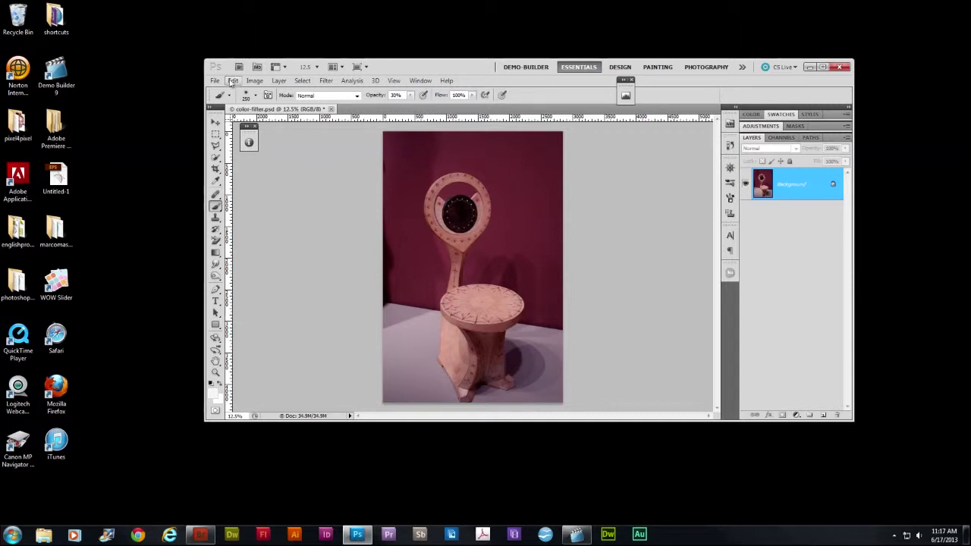
- Undo the Variations adjustment and convert the Background layer to a smart object named Layer 0
click(232, 81)
click(254, 91)
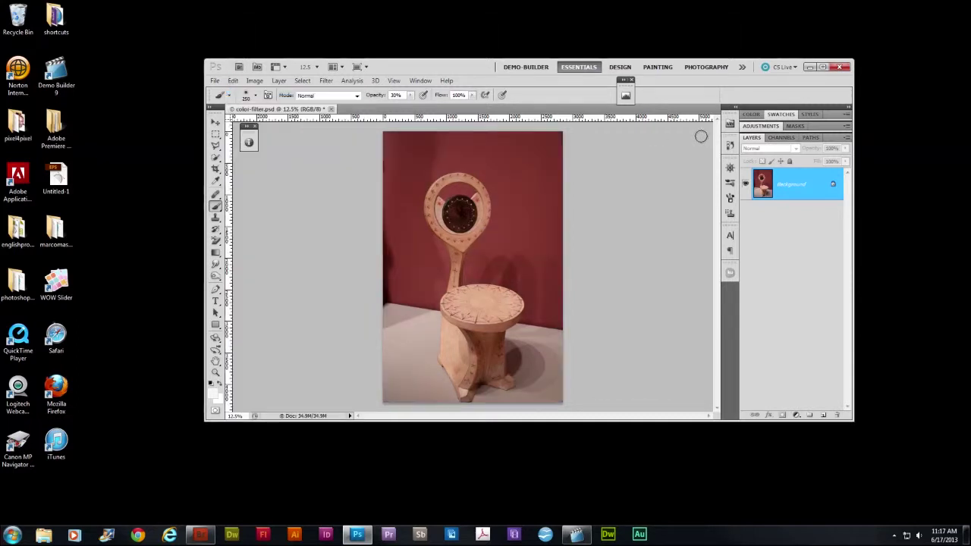
right_click(791, 181)
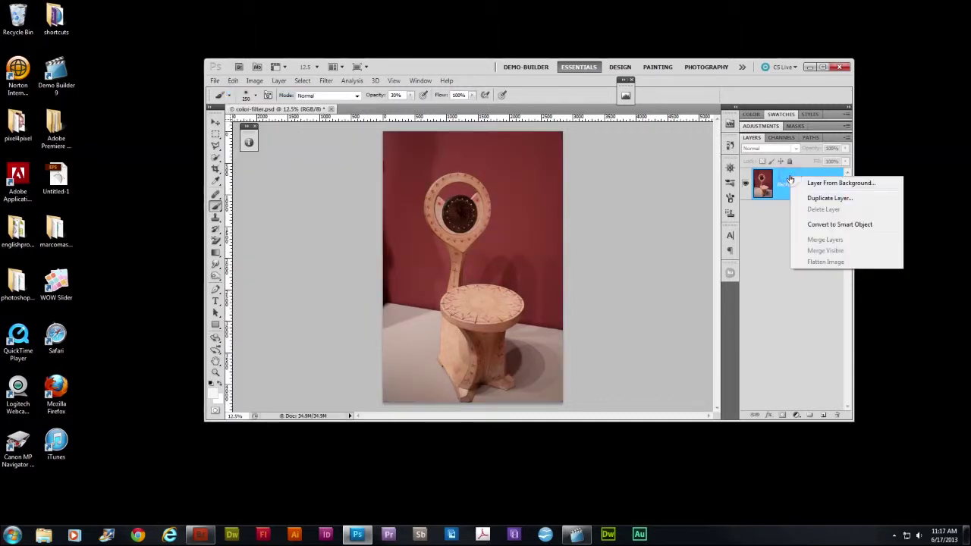
click(813, 225)
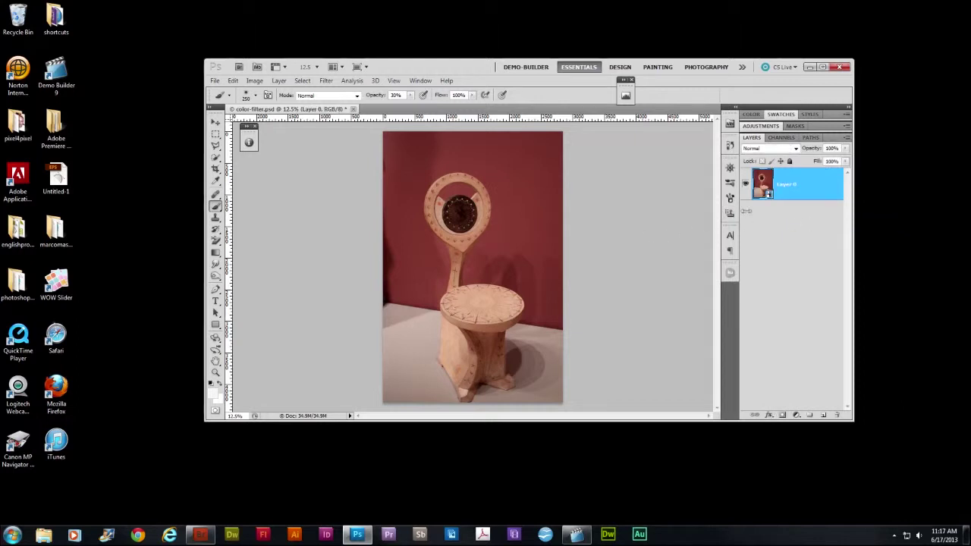
- Open Image > Adjustments > Variations for the Layer 0 smart object
click(254, 81)
mouse_move(267, 107)
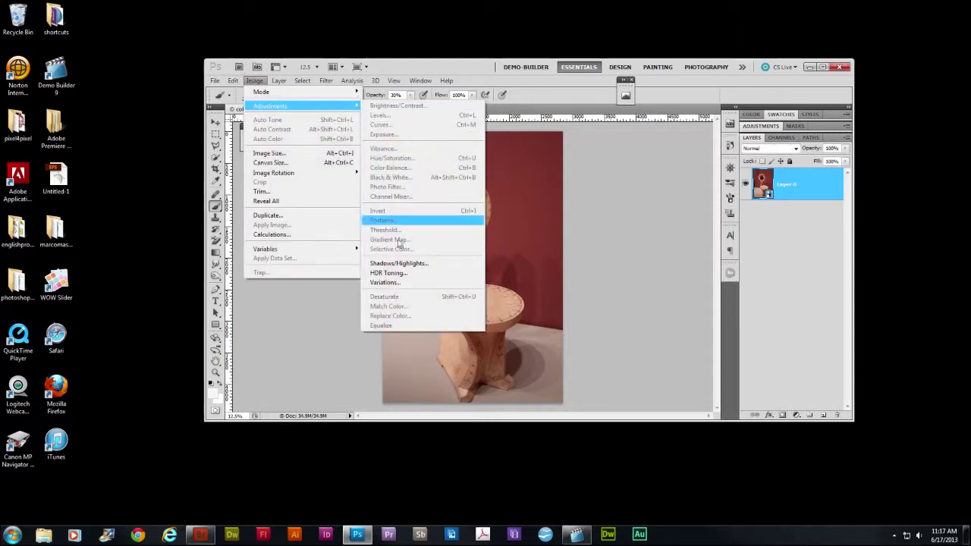
click(395, 283)
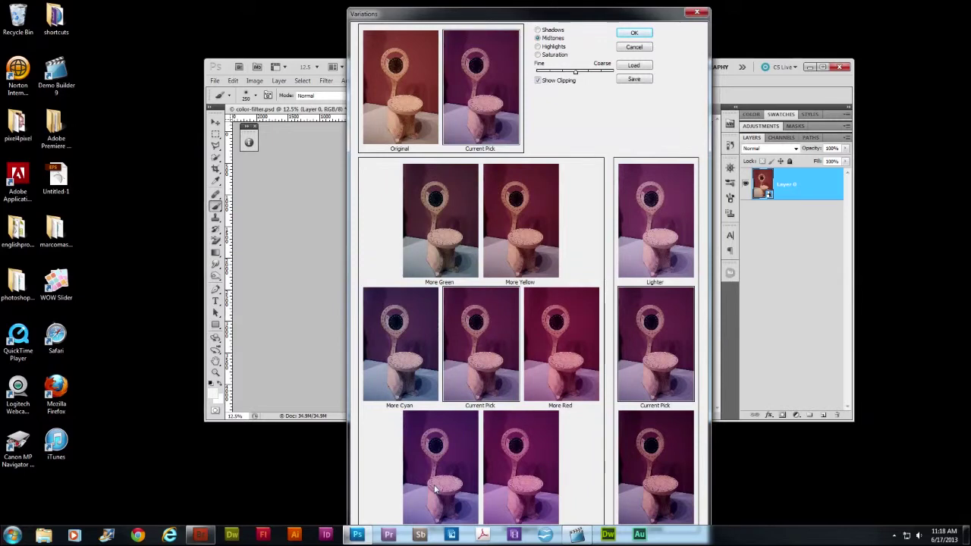
- Apply More Yellow, More Cyan, Darker, then Lighter, select Shadows, and confirm as a smart filter
click(516, 243)
click(410, 366)
click(666, 476)
click(658, 235)
click(537, 29)
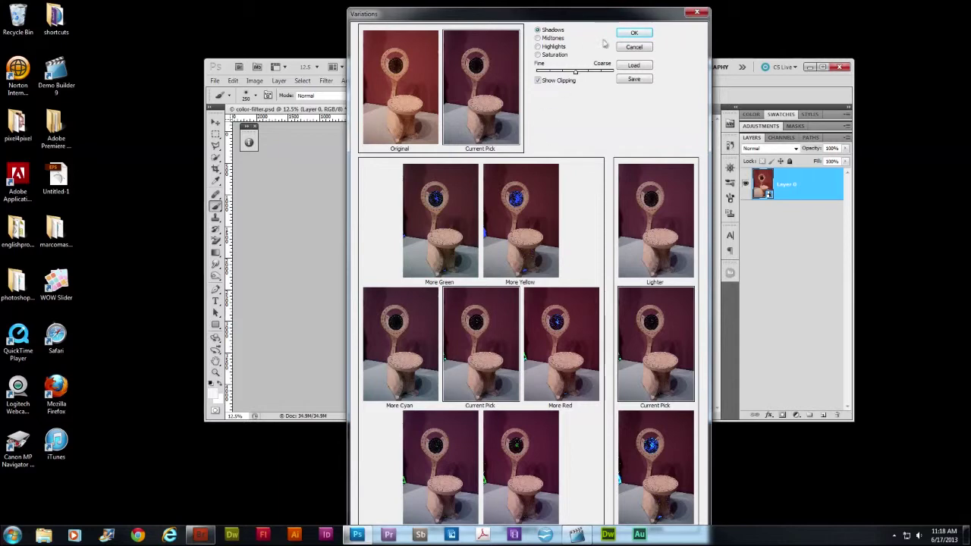
click(634, 34)
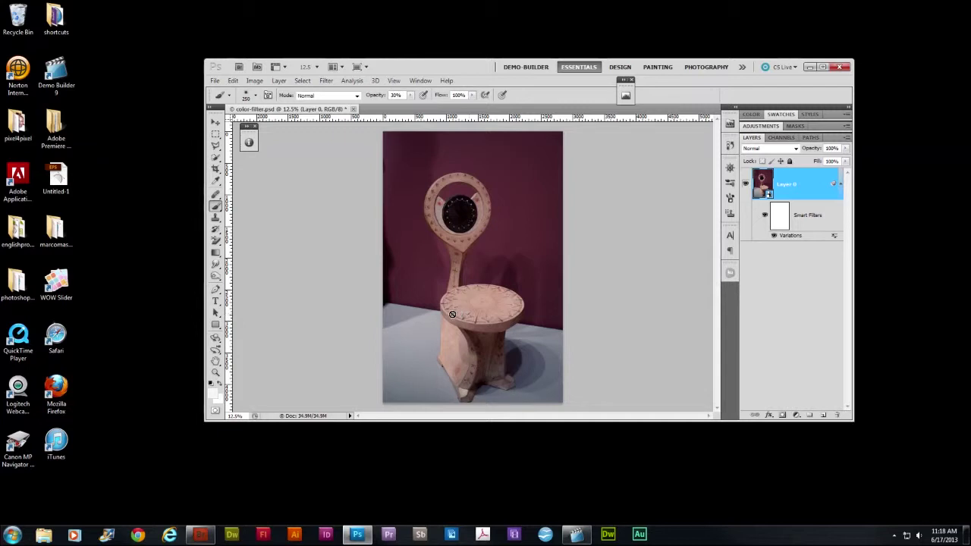
- Reopen the Variations smart filter, select Highlights then Midtones, and apply the revised settings
double_click(790, 236)
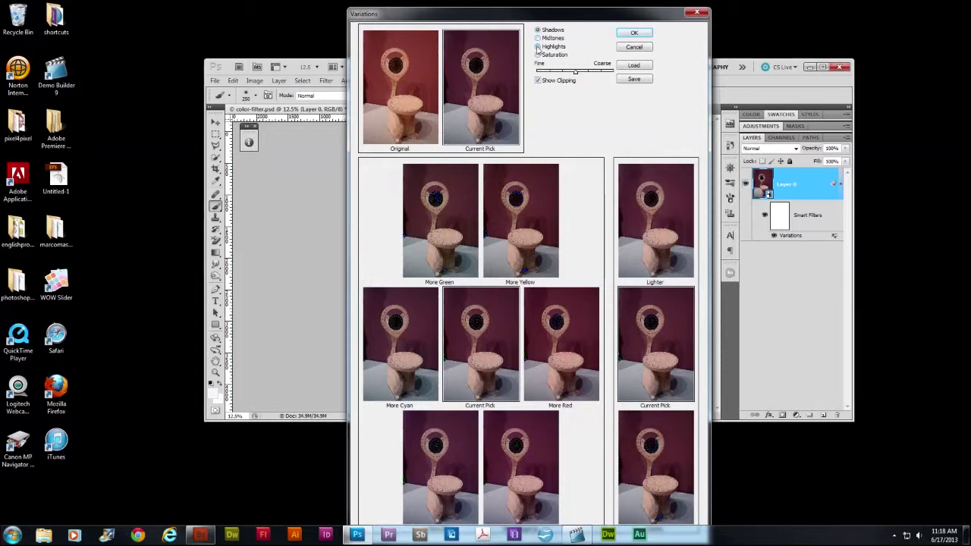
click(538, 47)
click(554, 38)
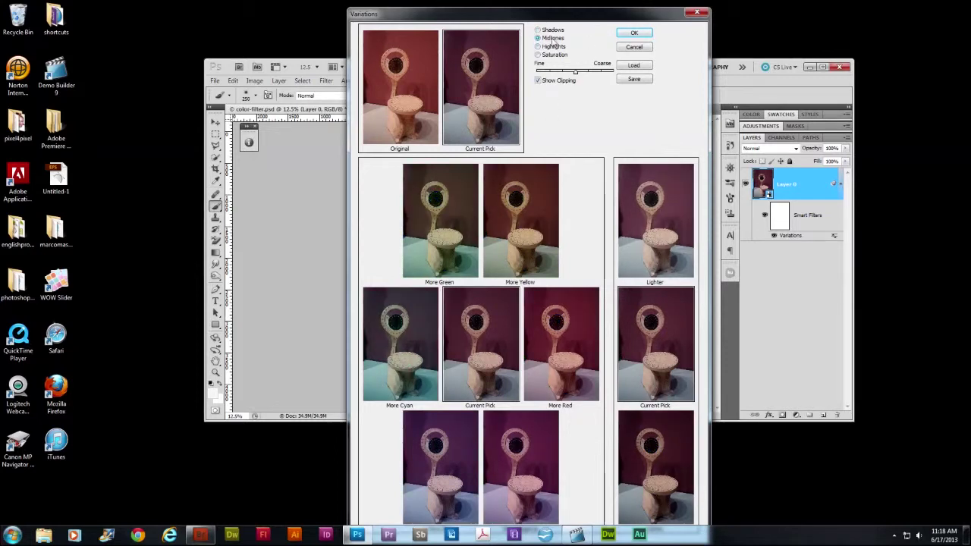
click(634, 33)
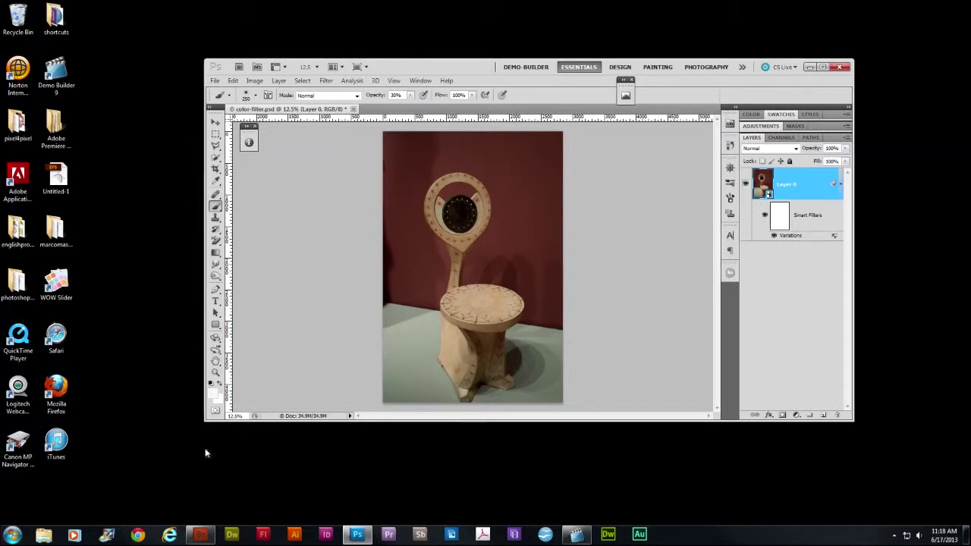
- Reopen the Variations filter, reset to Original, add More Cyan and Lighter, make steps coarser, and apply
double_click(793, 236)
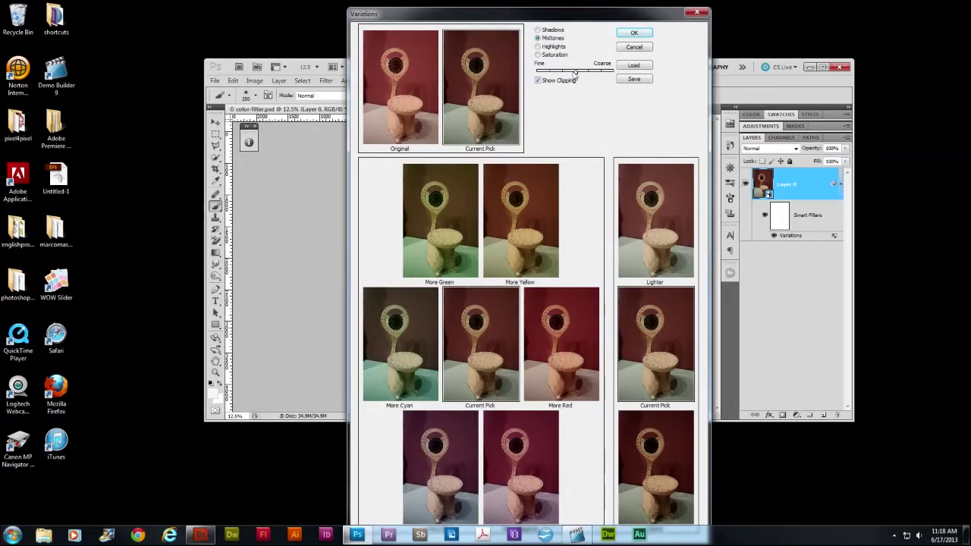
alt+click(634, 46)
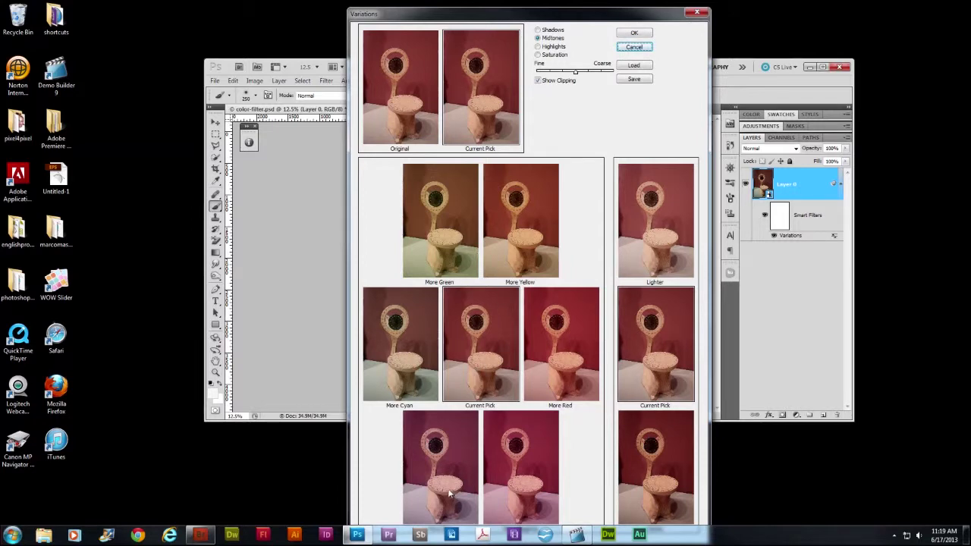
click(406, 346)
click(665, 247)
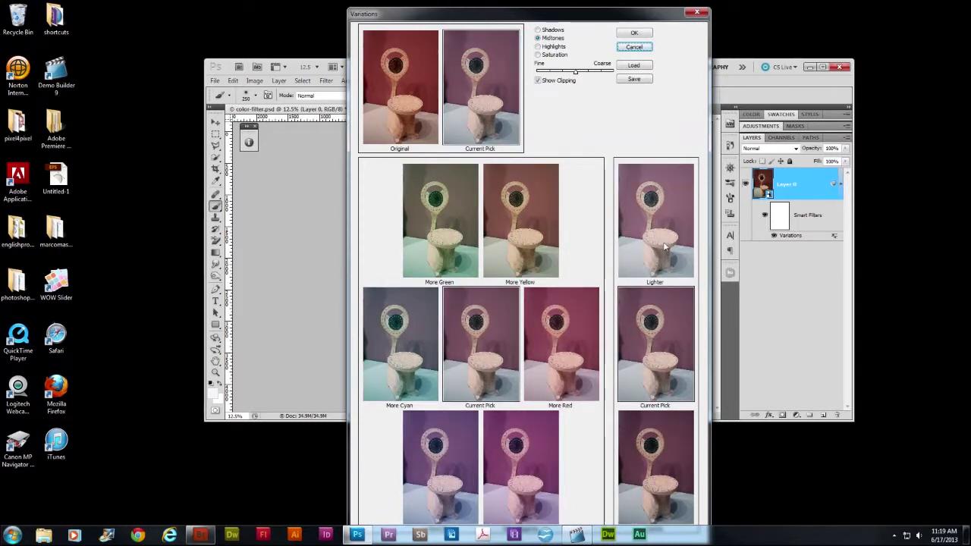
click(538, 47)
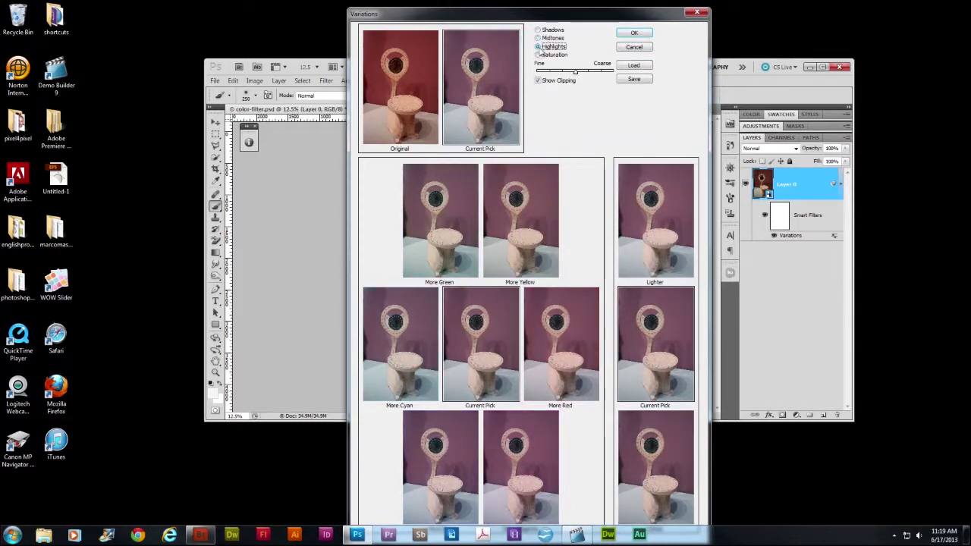
click(539, 31)
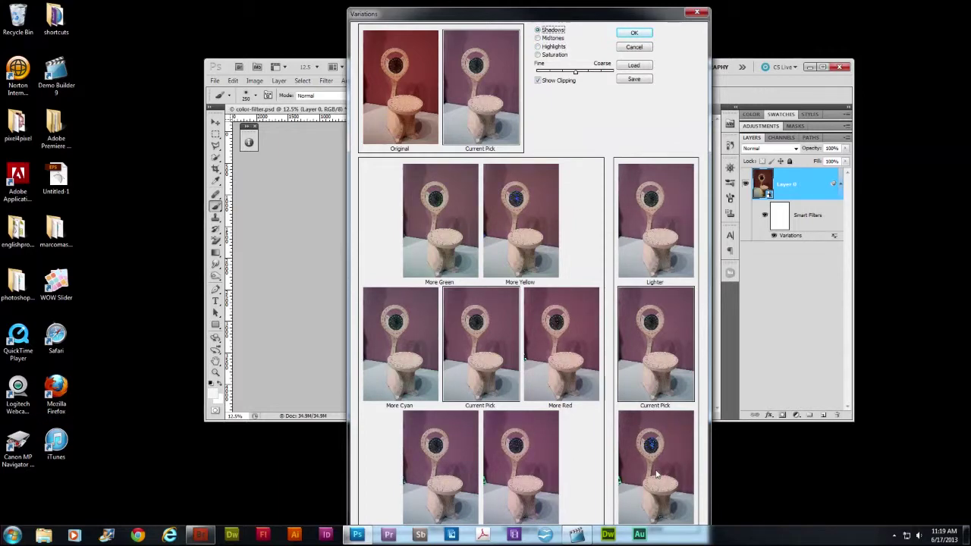
click(588, 72)
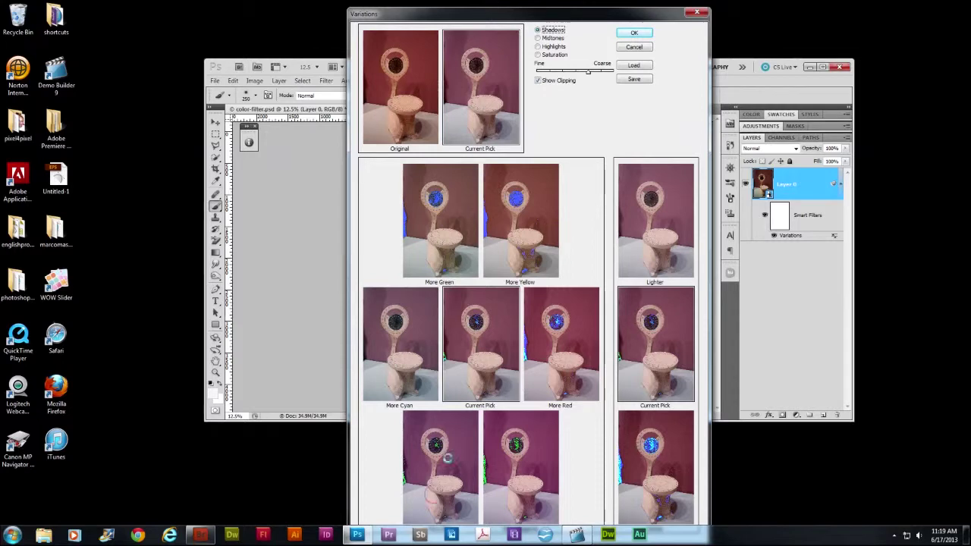
click(635, 34)
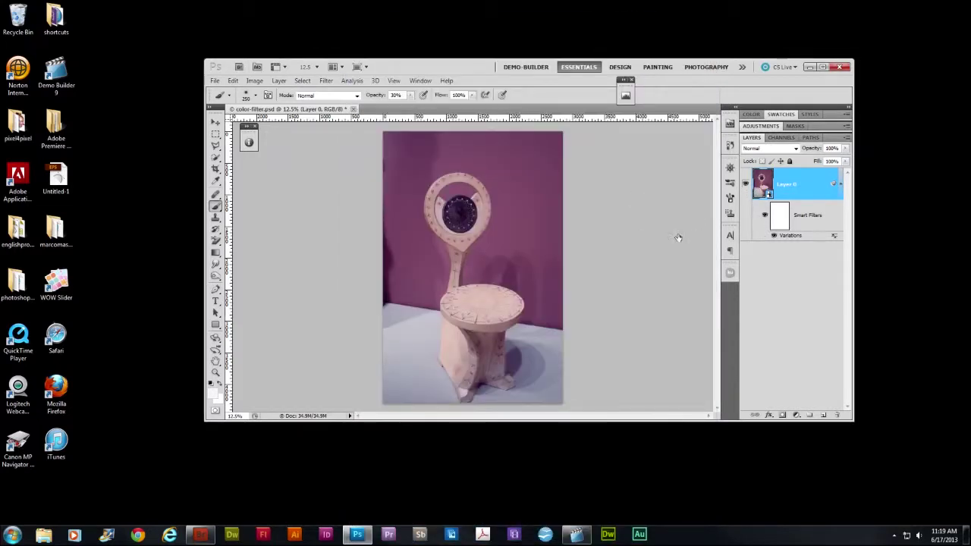
click(774, 237)
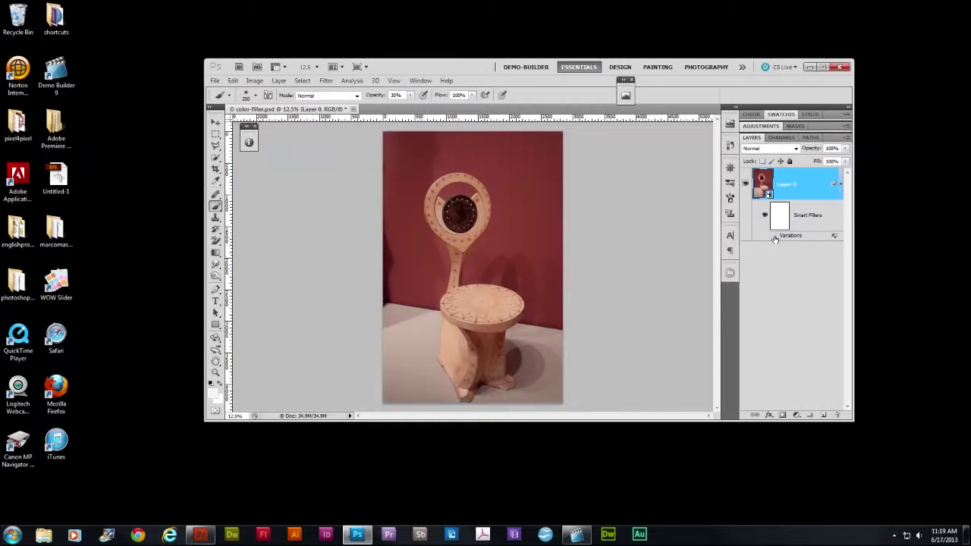
click(774, 238)
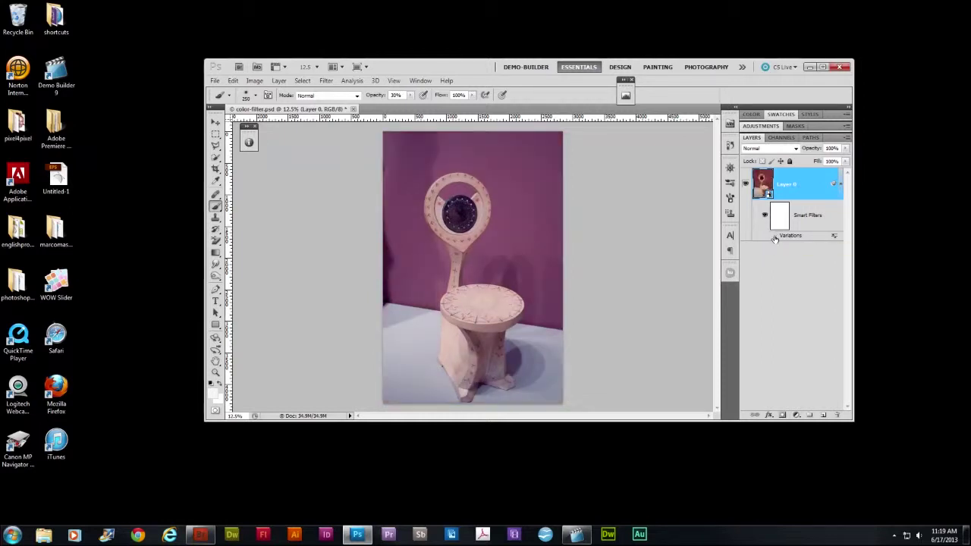
click(775, 238)
click(773, 237)
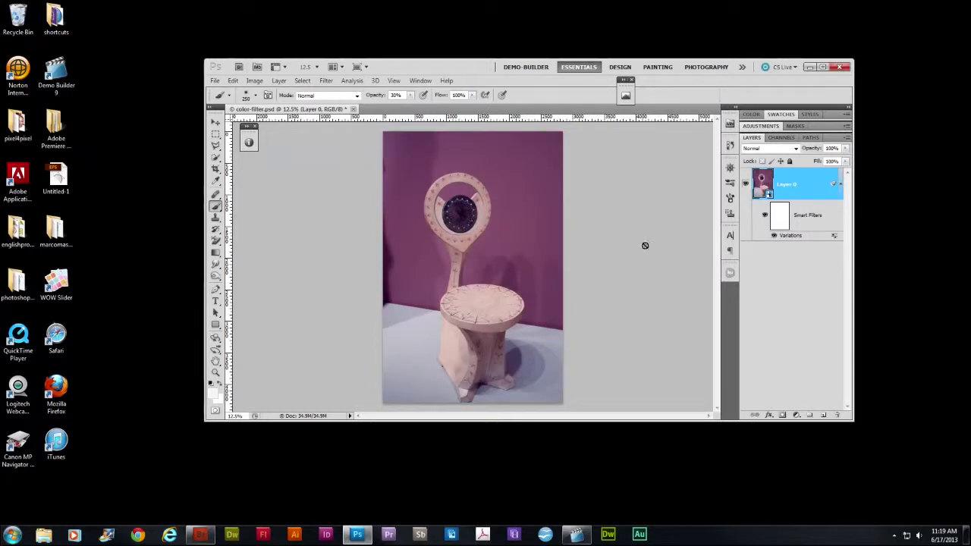